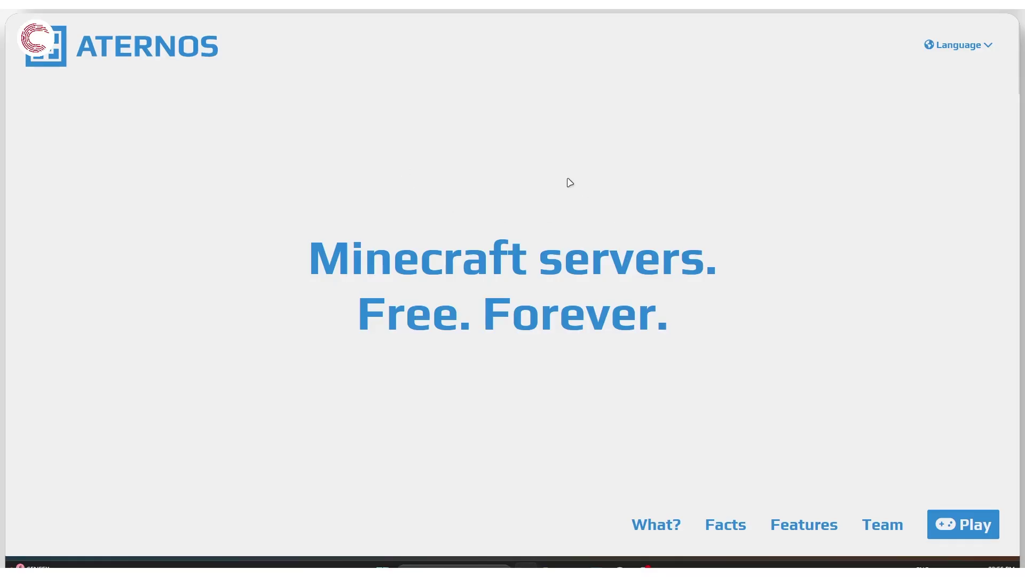
# Step: Go from the Aternos homepage to the CrafttServer dashboard (Vanilla 1.21.5, offline)
pyautogui.click(949, 536)
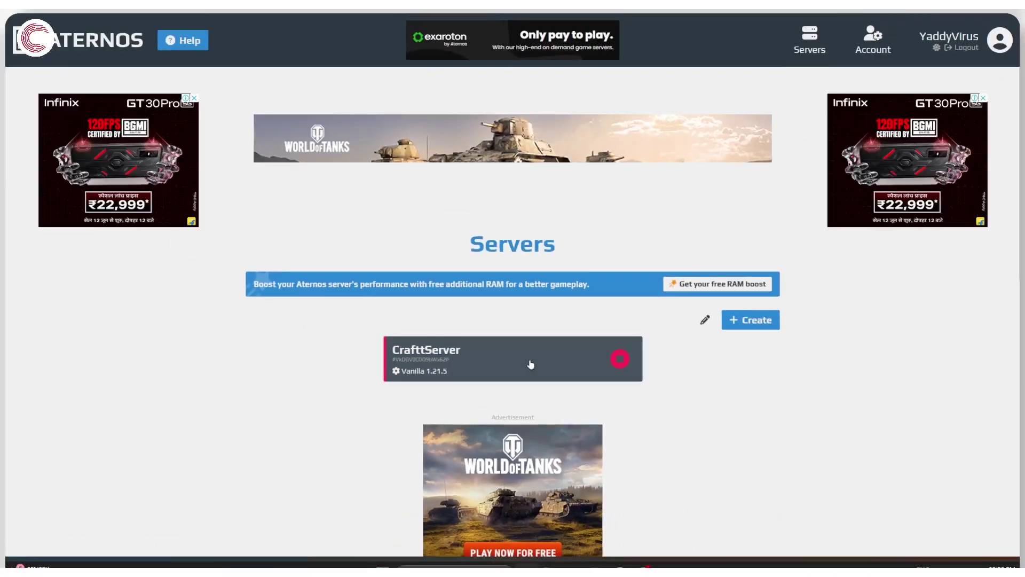
pyautogui.click(531, 364)
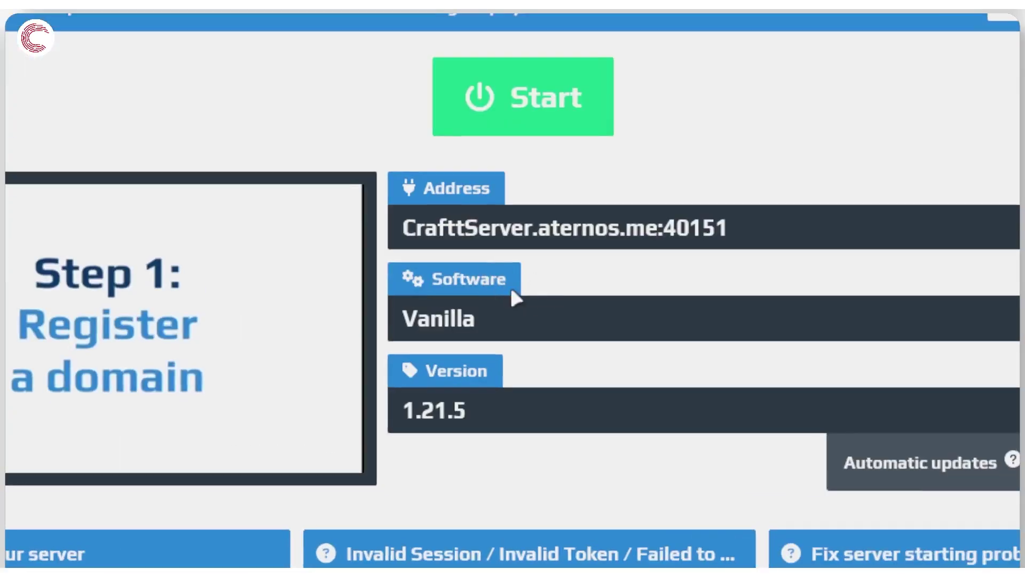
# Step: Open Software and choose Forge to list builds from 1.21.5 (55.0.22) downward
pyautogui.moveTo(416, 319); pyautogui.dragTo(489, 320)
pyautogui.click(506, 323)
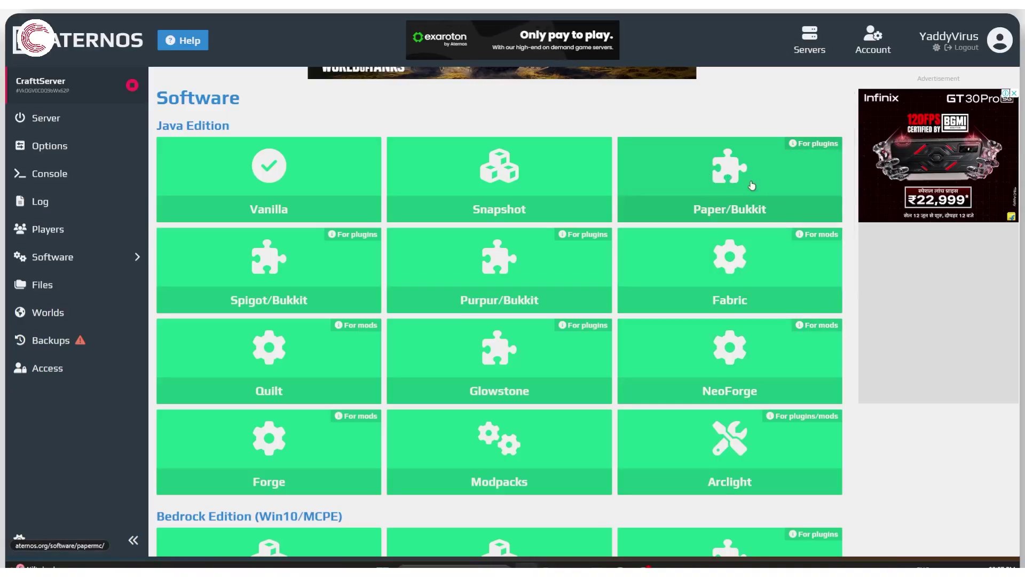
pyautogui.click(341, 440)
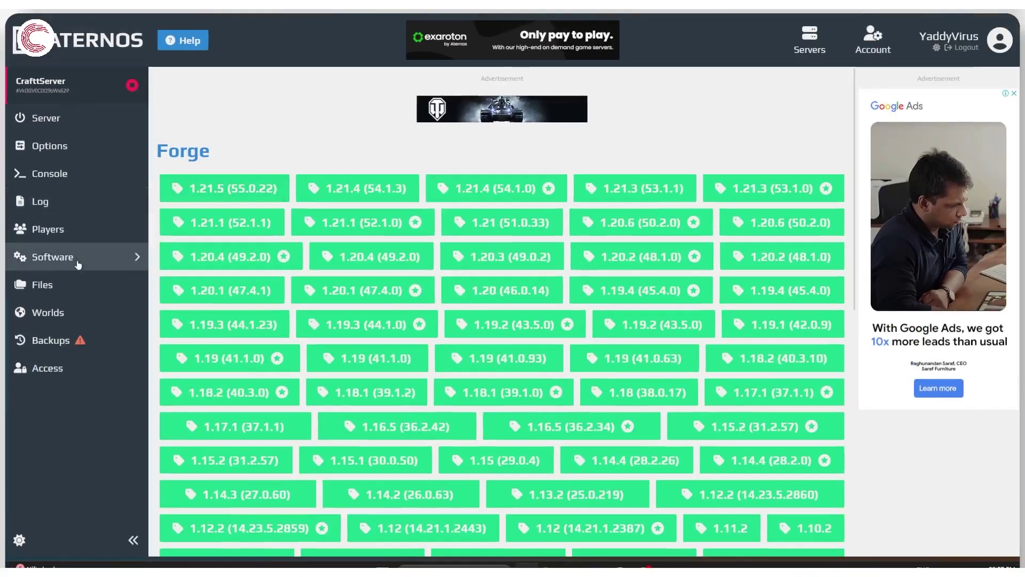
# Step: Install Forge 1.21.5 (55.0.22) on CrafttServer, then bring up its Mods list
pyautogui.click(83, 258)
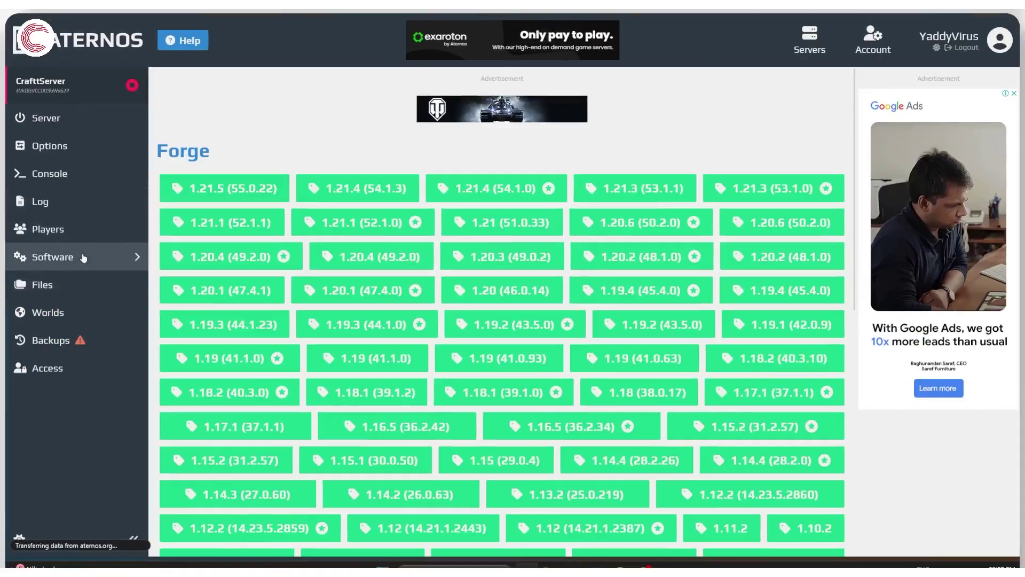
pyautogui.scroll(-2, 299, 331)
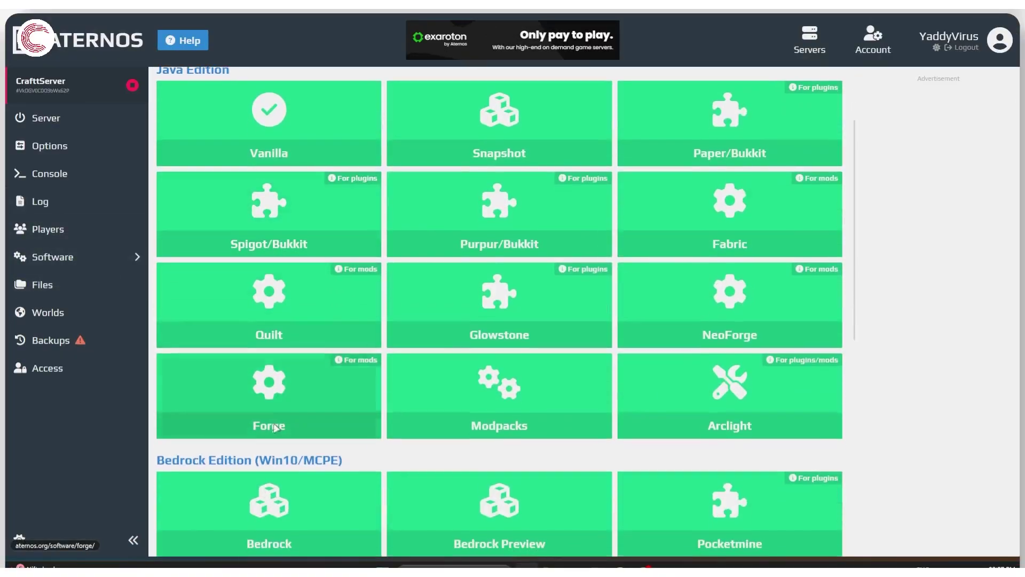
pyautogui.click(289, 388)
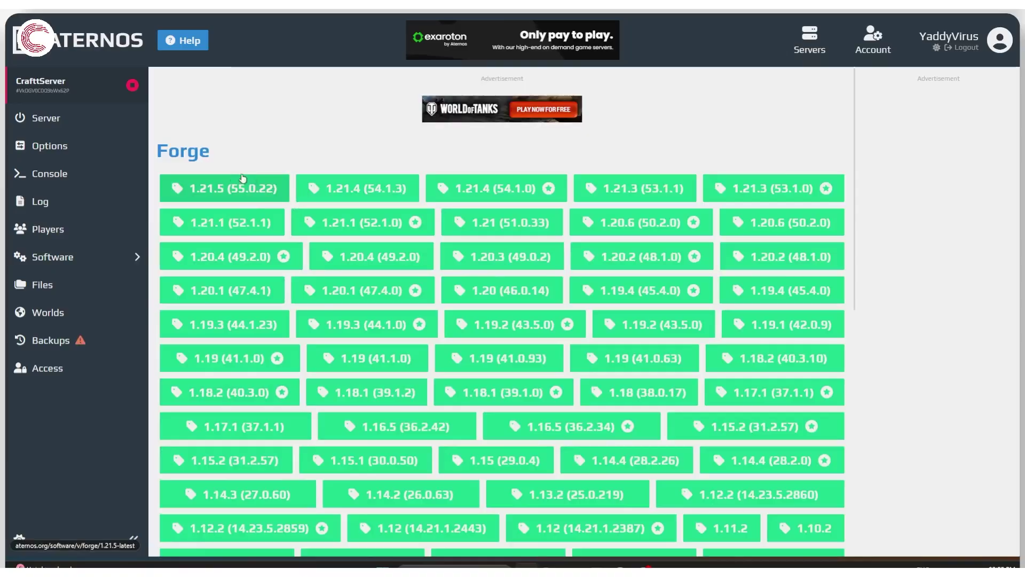
pyautogui.click(231, 186)
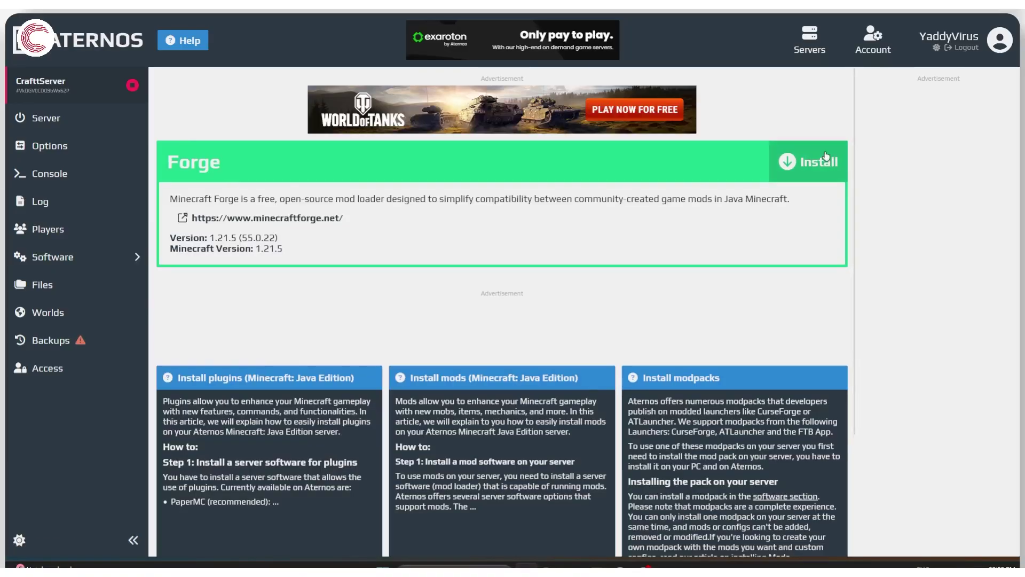
pyautogui.click(825, 156)
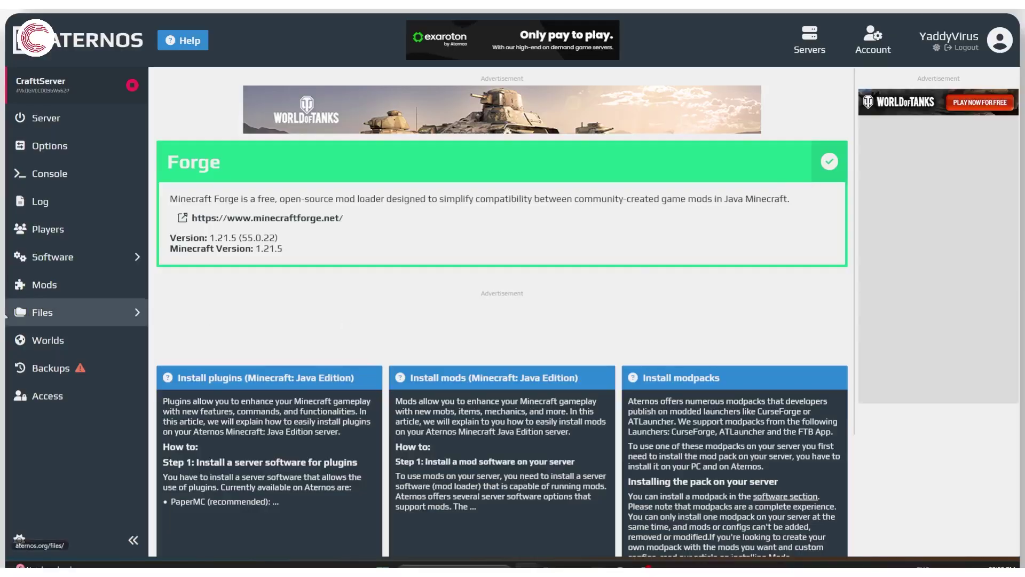
pyautogui.click(108, 284)
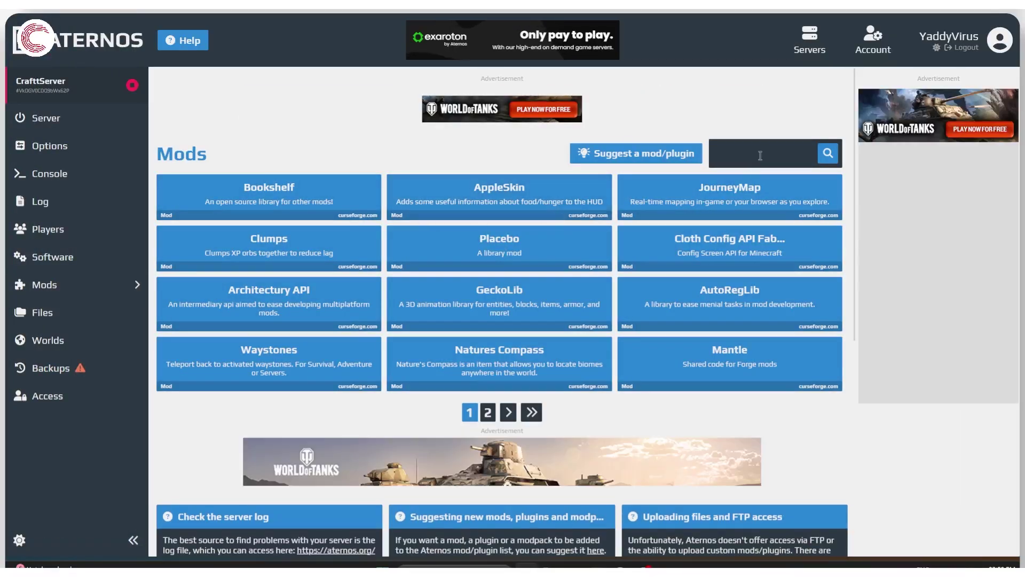
# Step: Open JourneyMap's versions, newest being journeymap-1.21.5-6.0.0-beta.47+forge
pyautogui.click(730, 203)
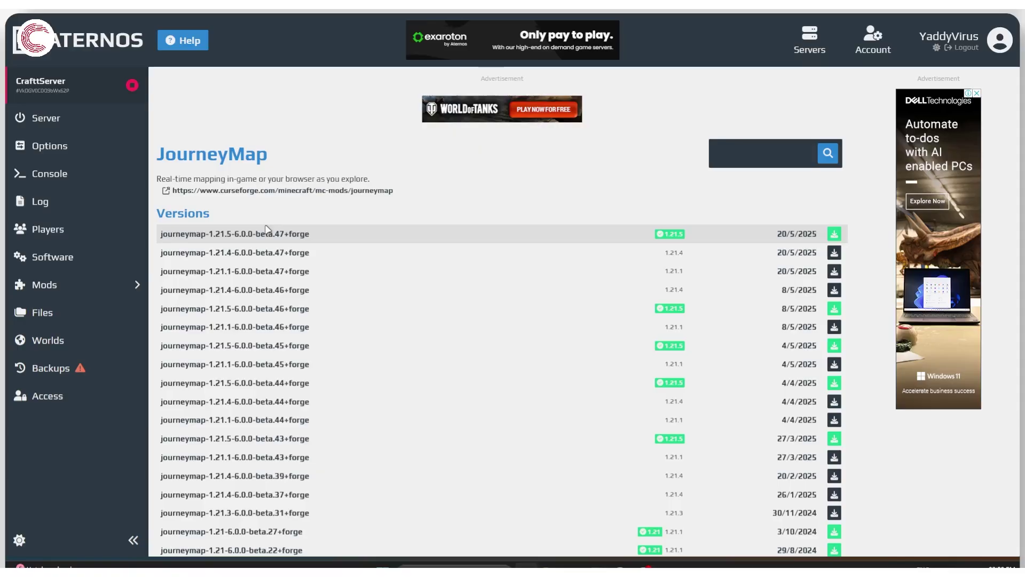
# Step: On the Worlds page, check the Upload options and review the Generate new-world settings
pyautogui.click(87, 343)
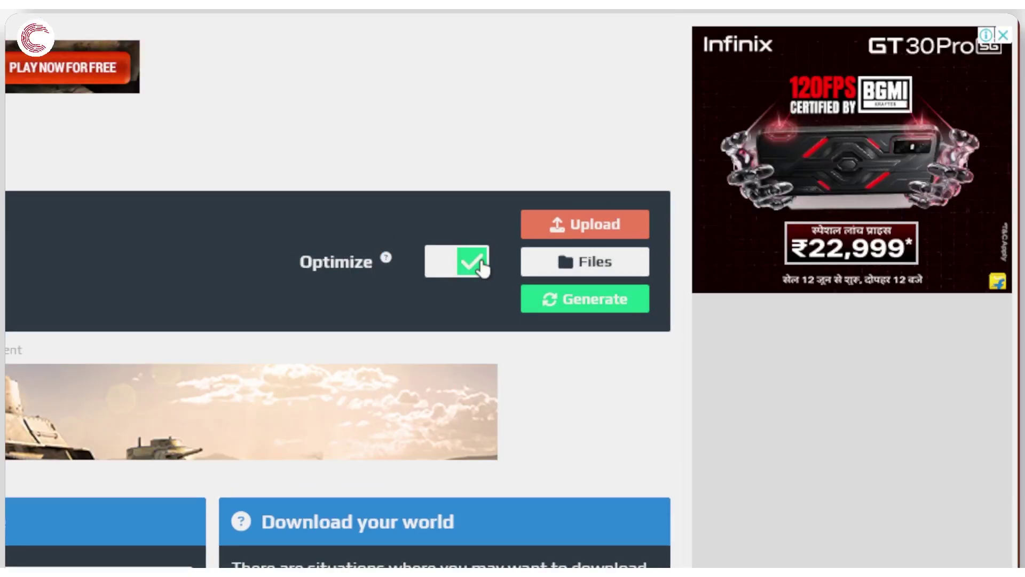
pyautogui.click(598, 229)
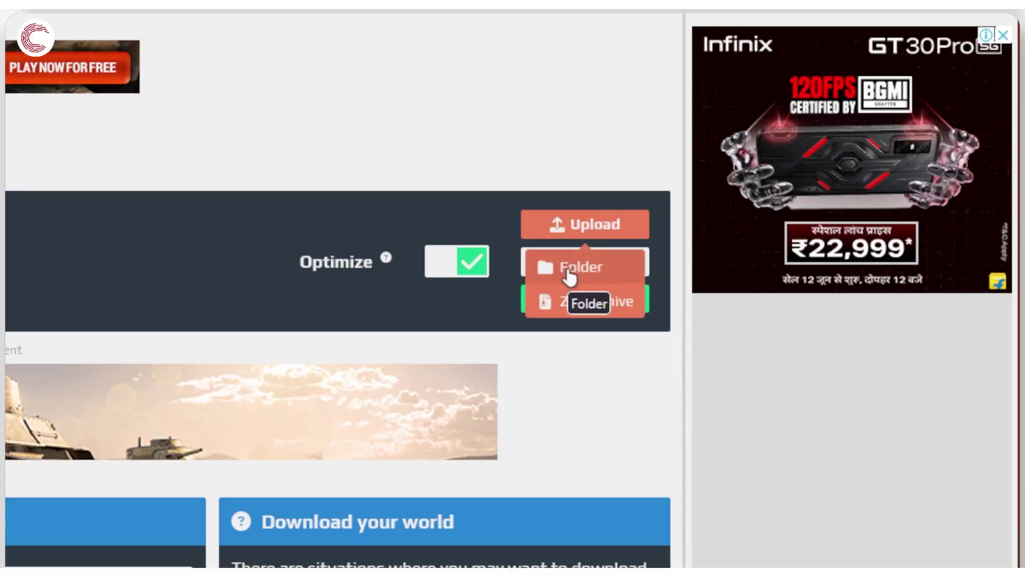
pyautogui.click(533, 224)
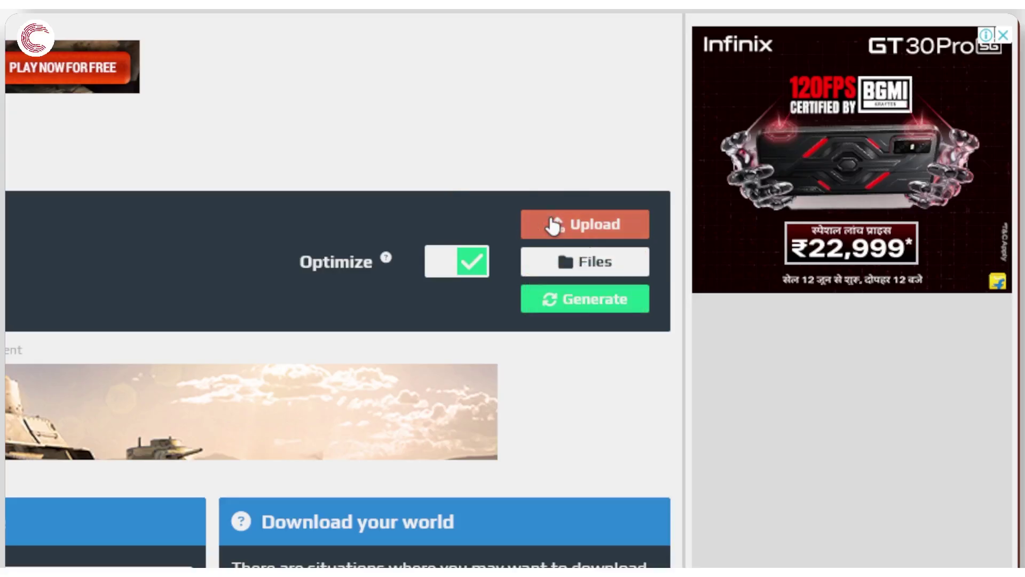
pyautogui.click(588, 307)
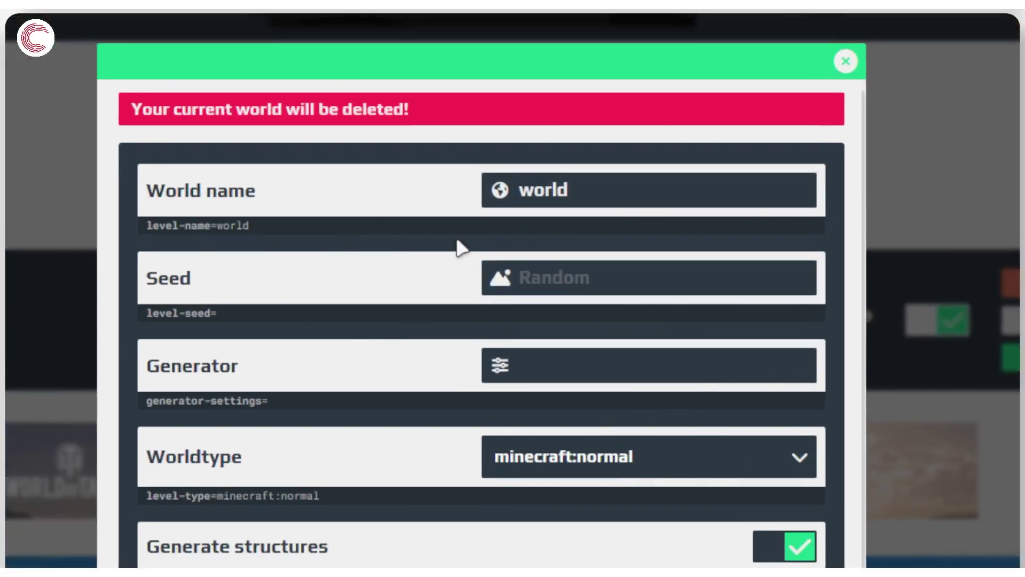
pyautogui.scroll(-1, 540, 262)
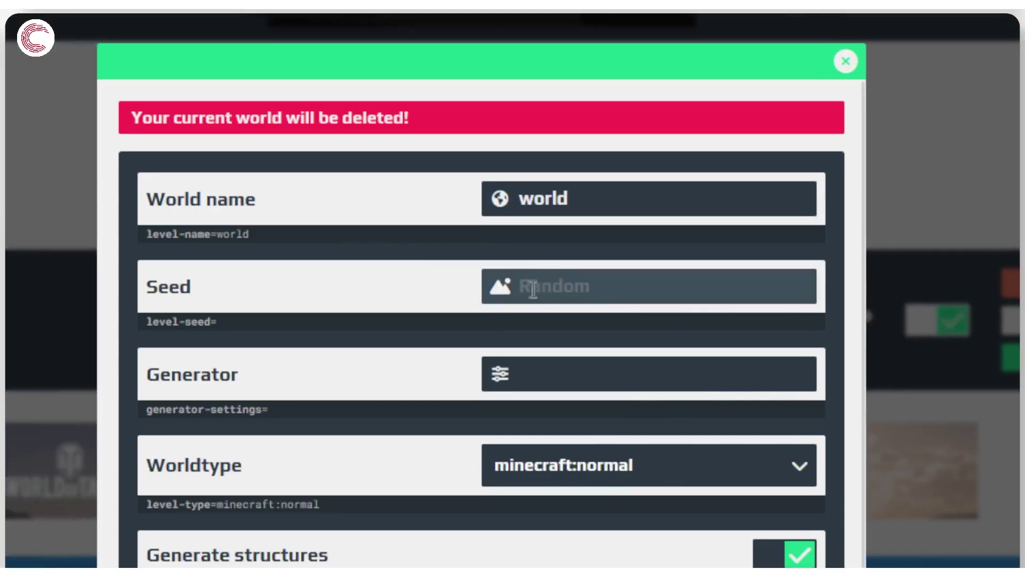
pyautogui.scroll(-8, 531, 289)
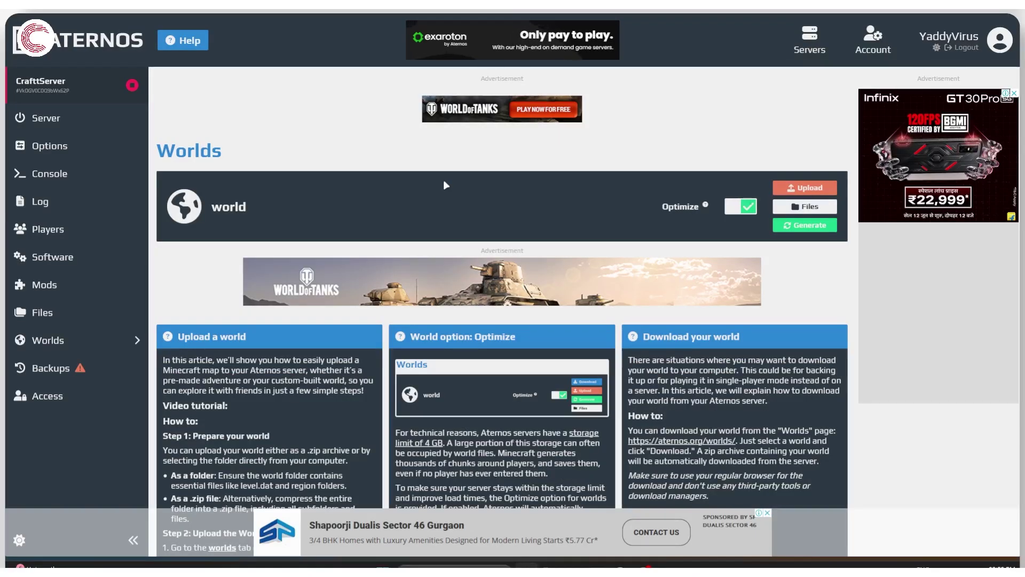
# Step: Open CrafttServer's Backups page
pyautogui.click(82, 368)
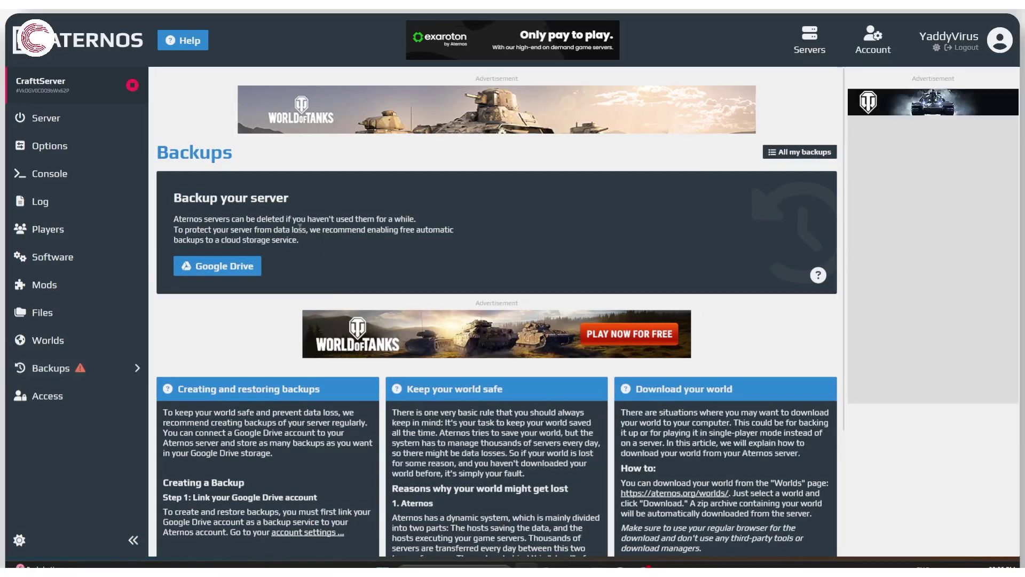
pyautogui.moveTo(231, 231); pyautogui.dragTo(320, 231)
pyautogui.click(315, 235)
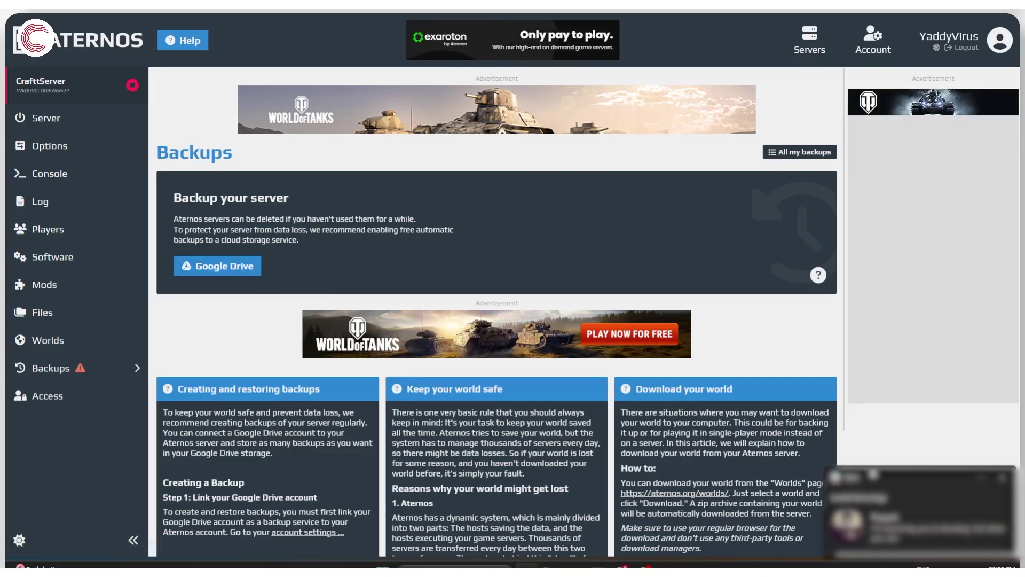
# Step: Confirm 'All my backups' shows no backups found, then return to the Servers list
pyautogui.click(798, 153)
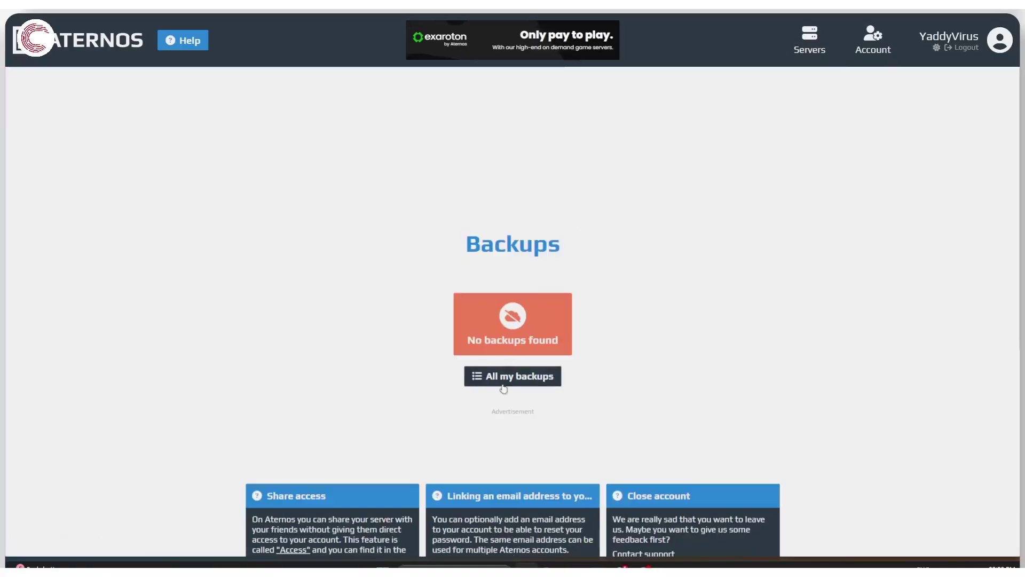
pyautogui.scroll(-5, 637, 298)
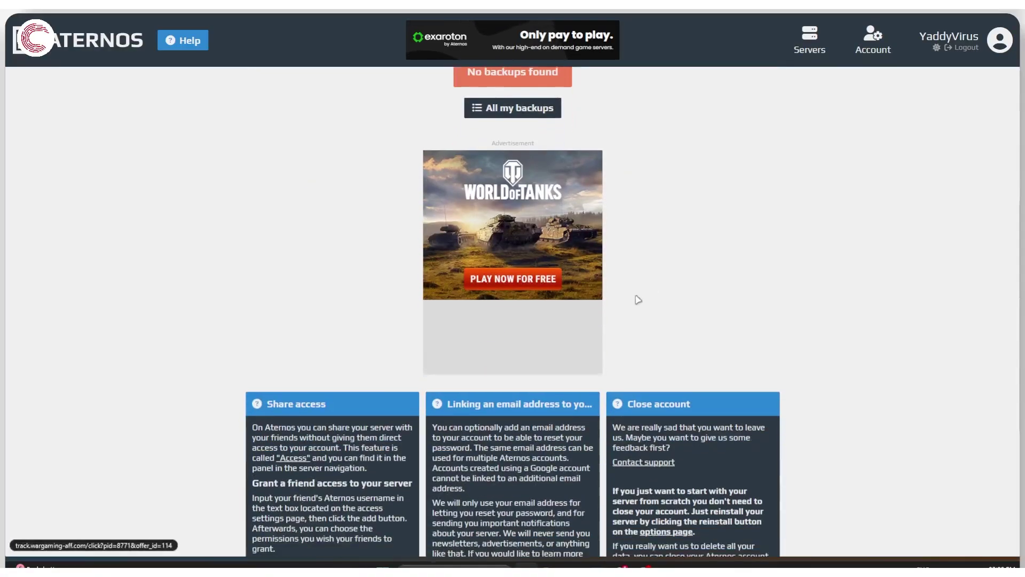
pyautogui.scroll(4, 611, 213)
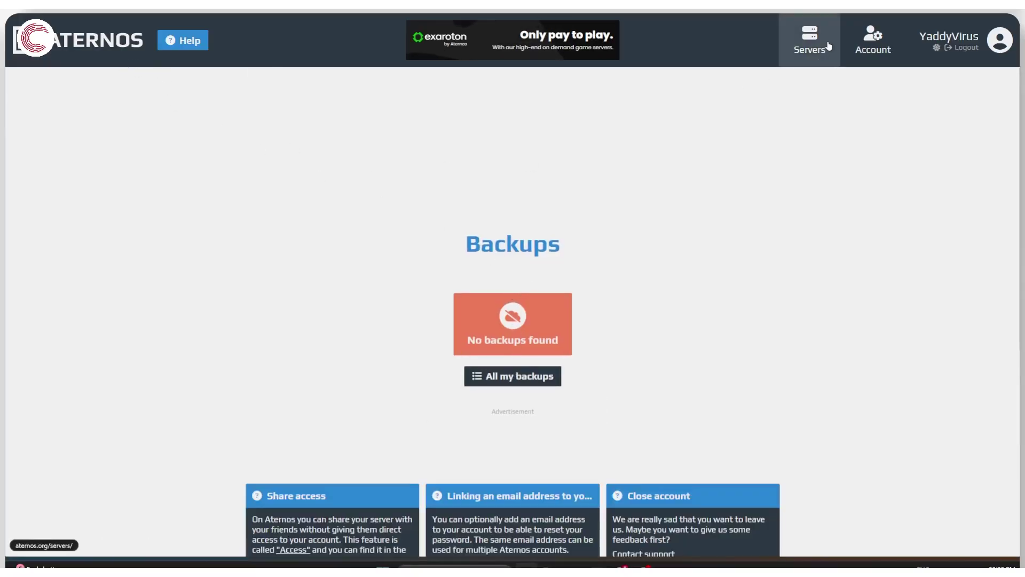
pyautogui.hotkey('alt', 'Left')
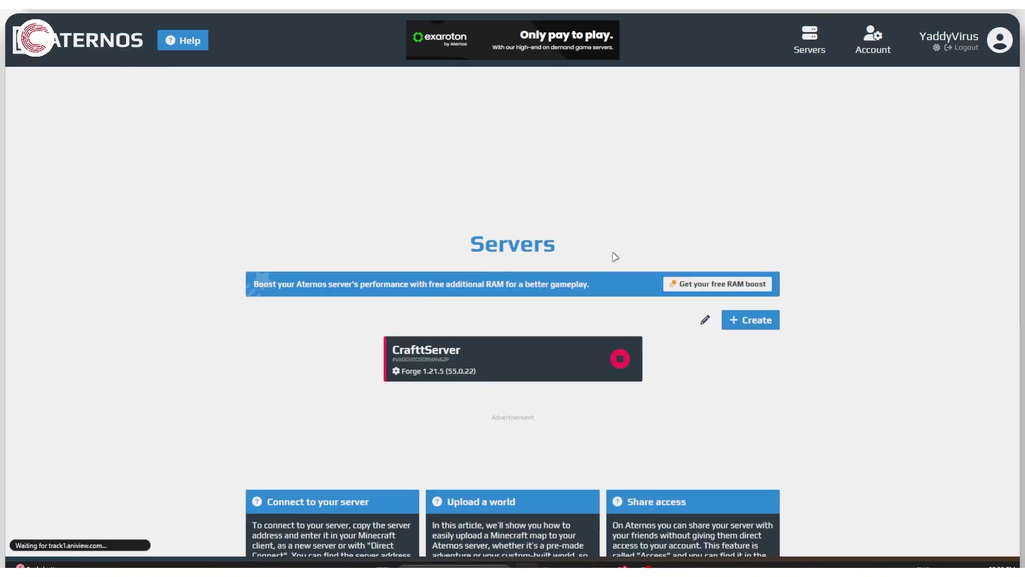
# Step: Open CrafttServer's dashboard and view its Log page, which reads Empty
pyautogui.click(510, 379)
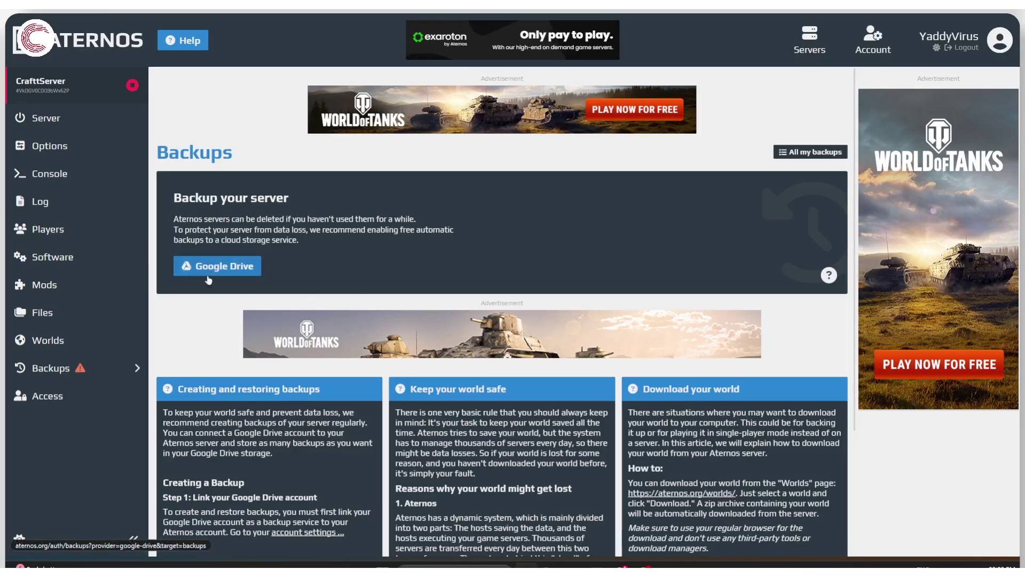
pyautogui.click(80, 204)
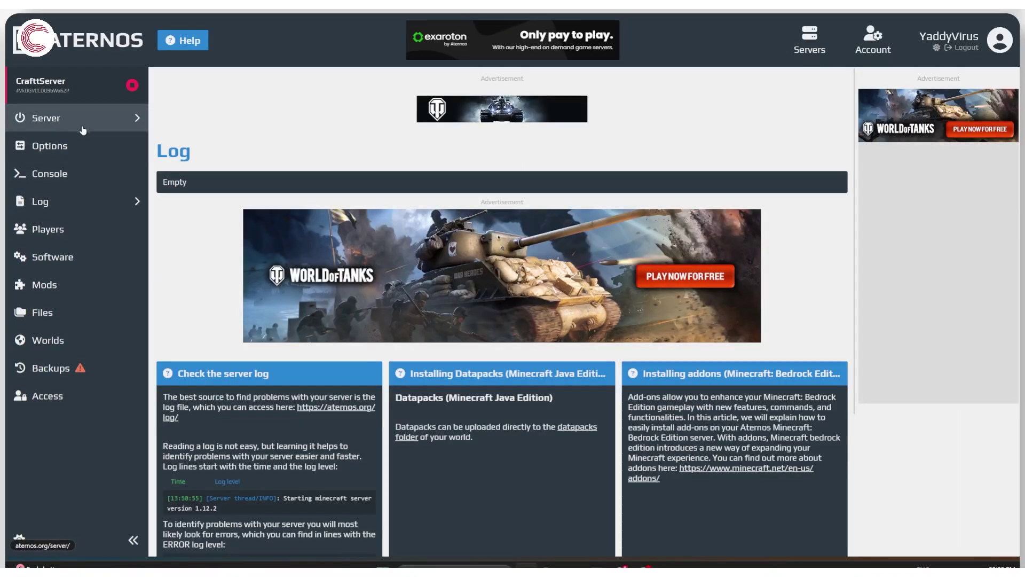
pyautogui.click(65, 119)
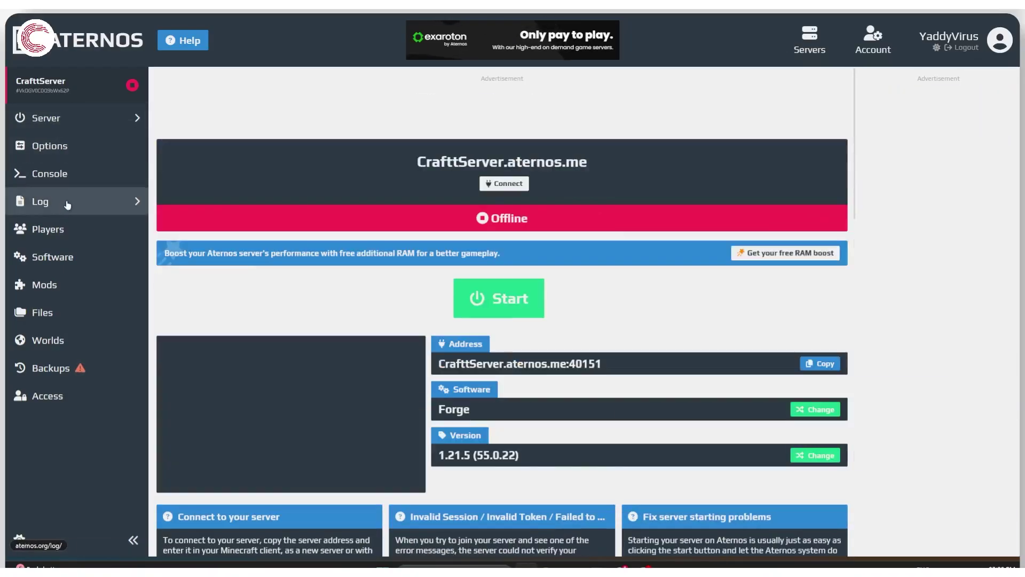
pyautogui.click(65, 203)
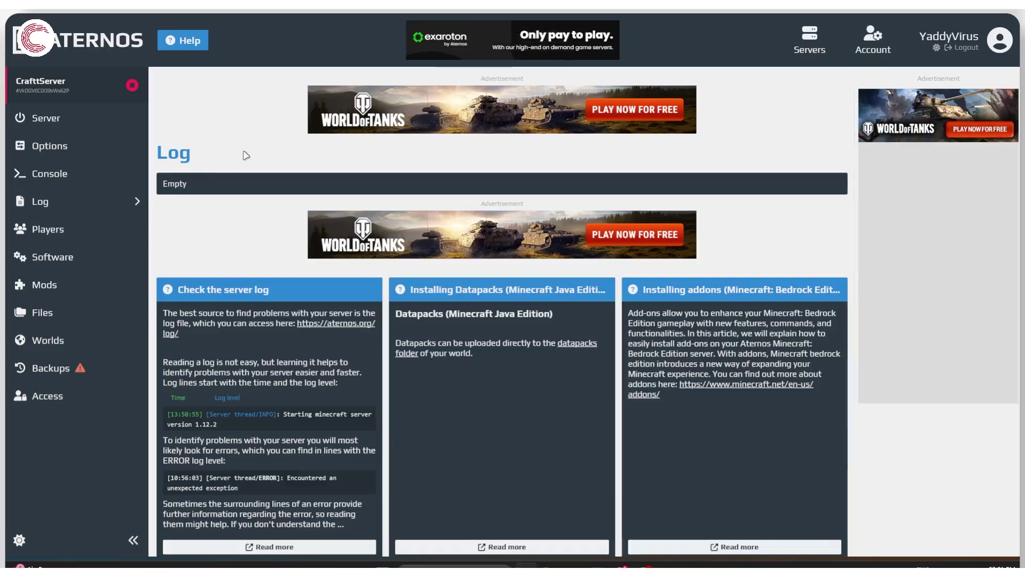
# Step: Leave full screen and search Google for 'aternos server status' in a new tab
pyautogui.press('F11')
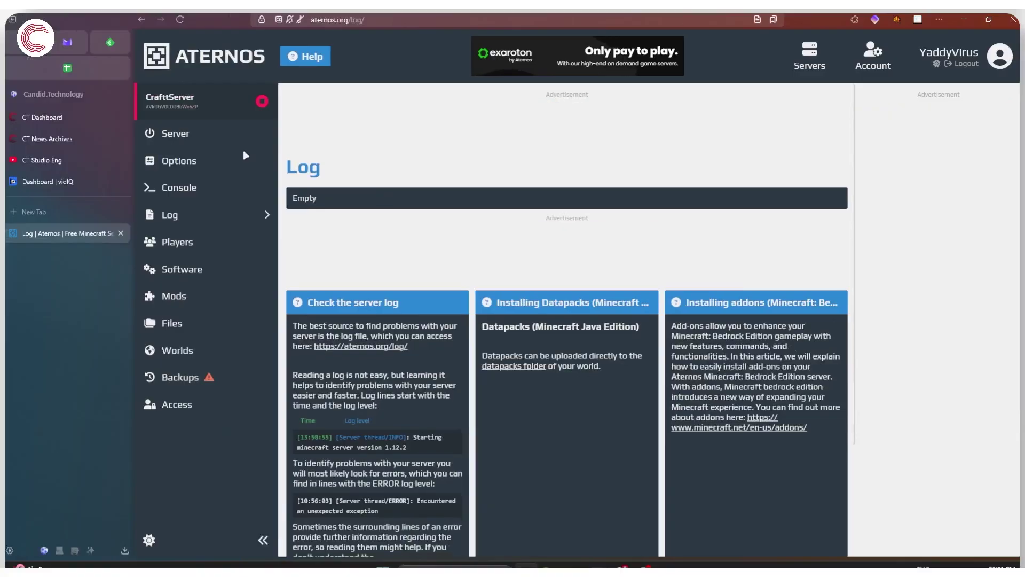
pyautogui.hotkey('ctrl', 't')
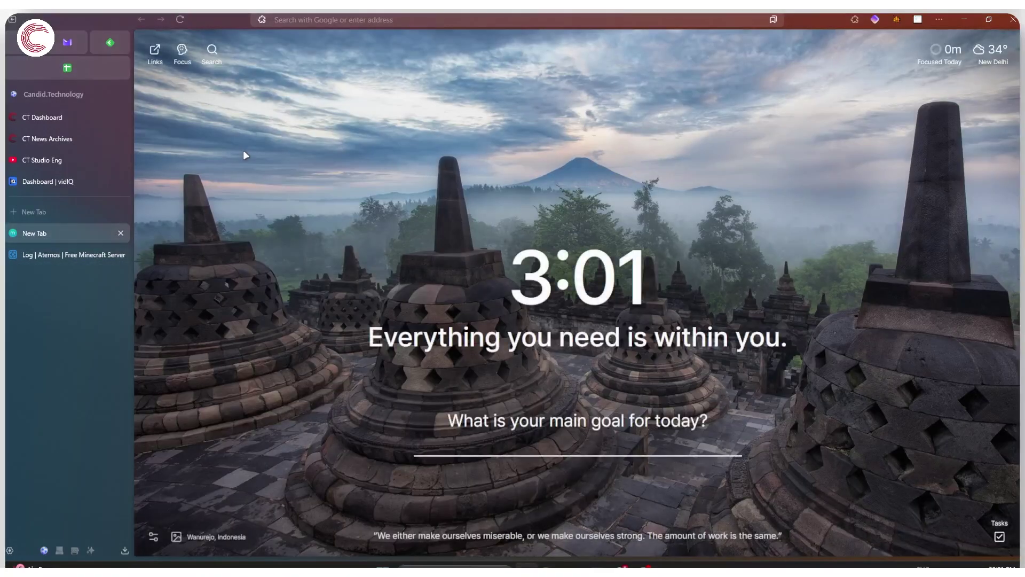
pyautogui.write('h')
pyautogui.press('BackSpace')
pyautogui.press('BackSpace')
pyautogui.write('aternos server s')
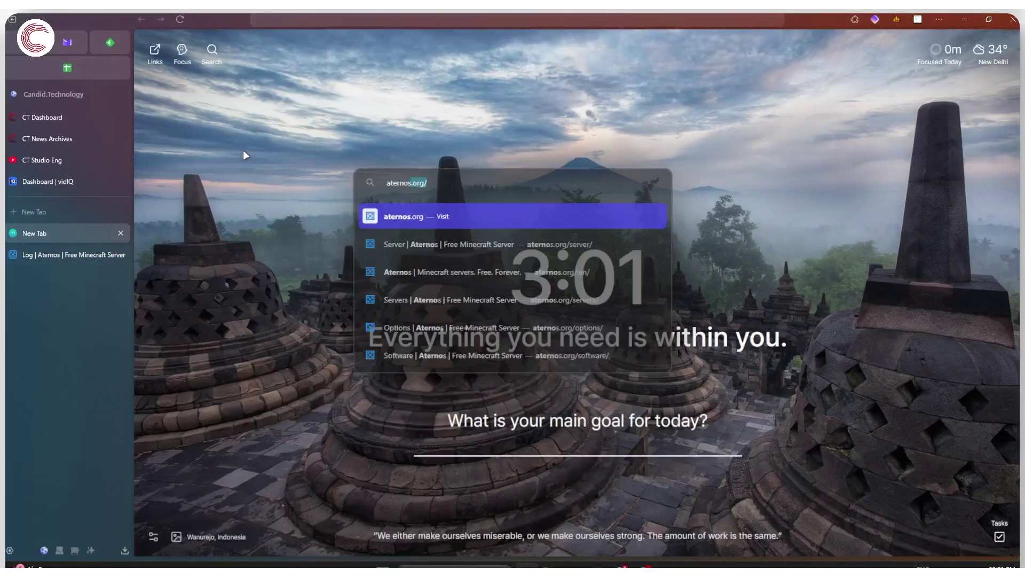
pyautogui.write('tatus')
pyautogui.press('Return')
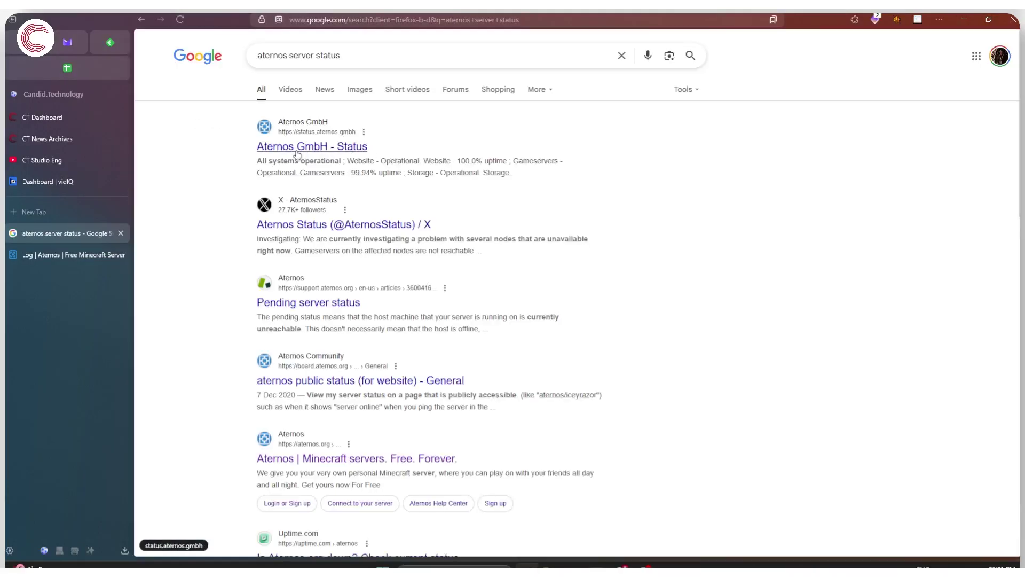
pyautogui.click(318, 147)
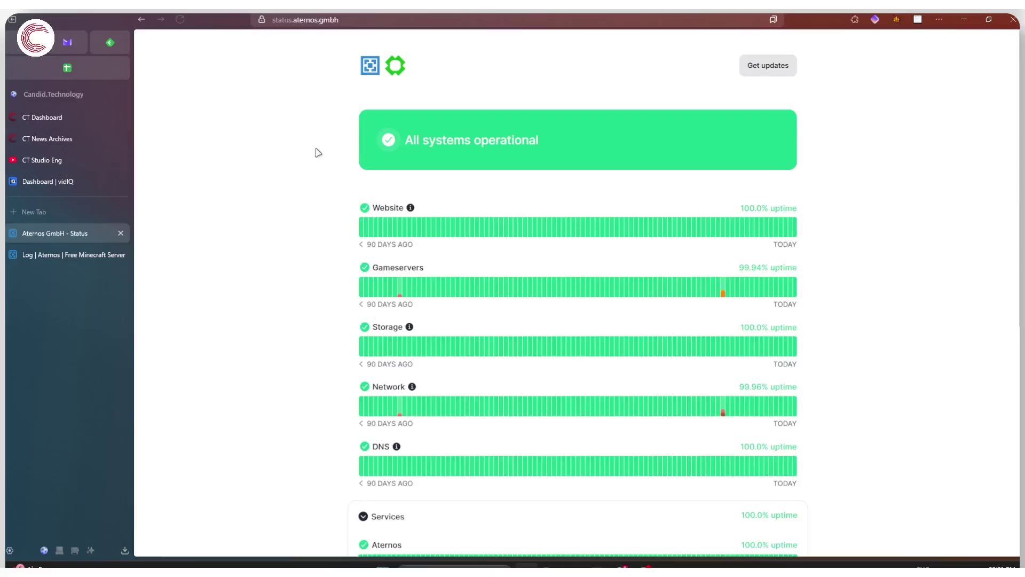
pyautogui.press('F11')
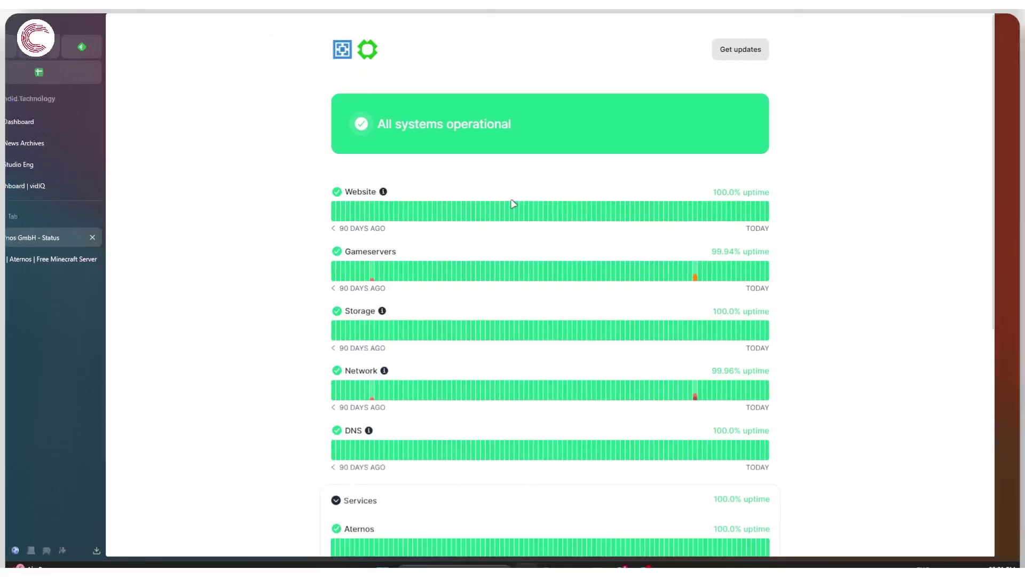
pyautogui.scroll(-6, 513, 204)
pyautogui.scroll(5, 513, 205)
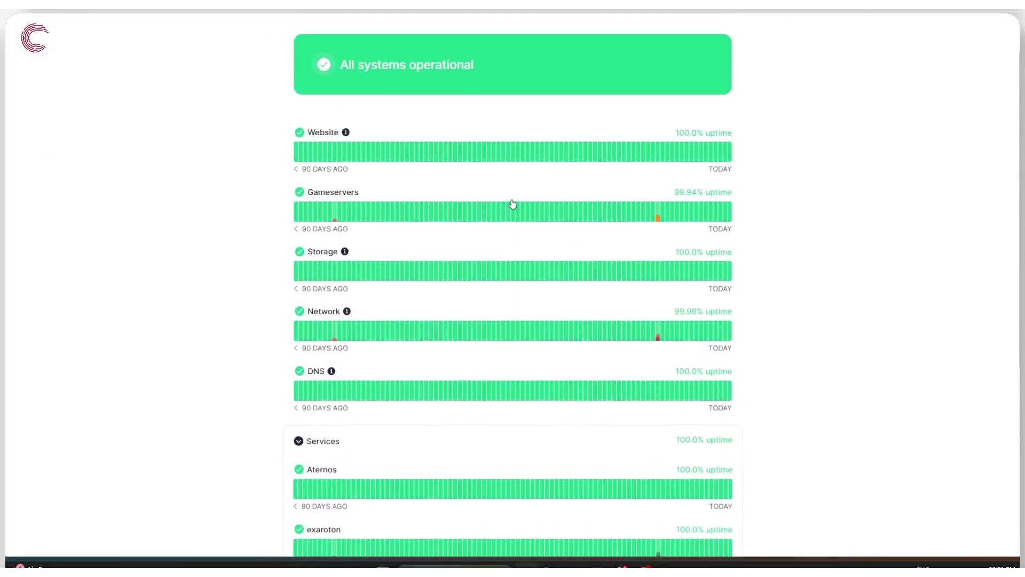
pyautogui.scroll(-1, 512, 205)
pyautogui.scroll(2, 476, 146)
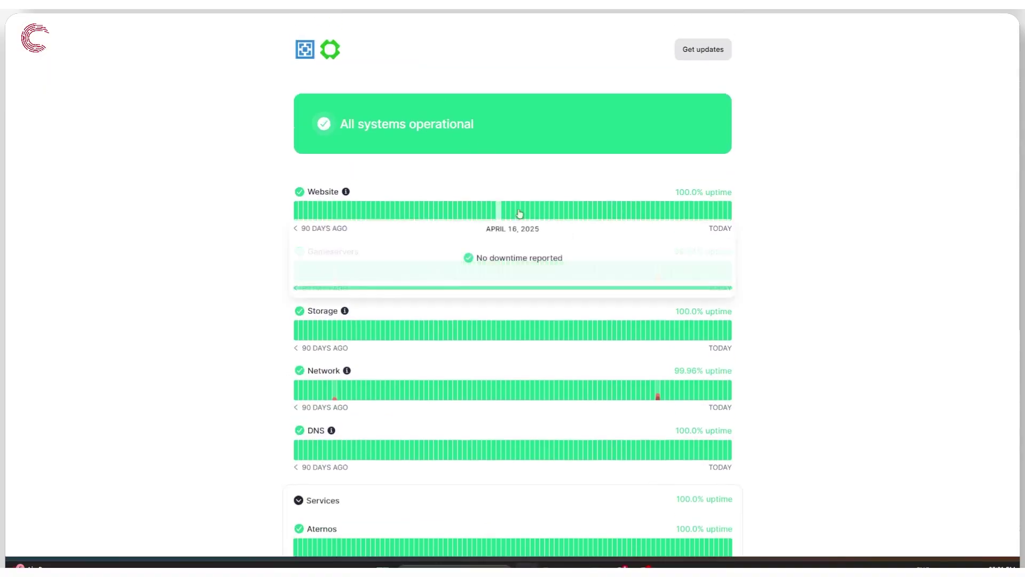
pyautogui.press('F11')
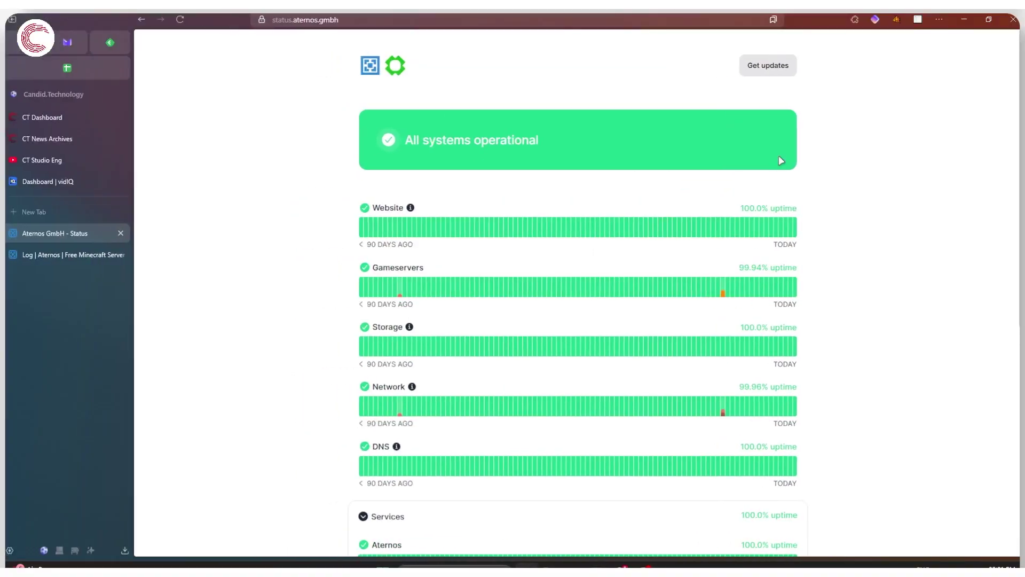
# Step: Return to the 'Log | Aternos' tab and show CrafttServer's empty log full screen
pyautogui.click(113, 257)
pyautogui.press('F11')
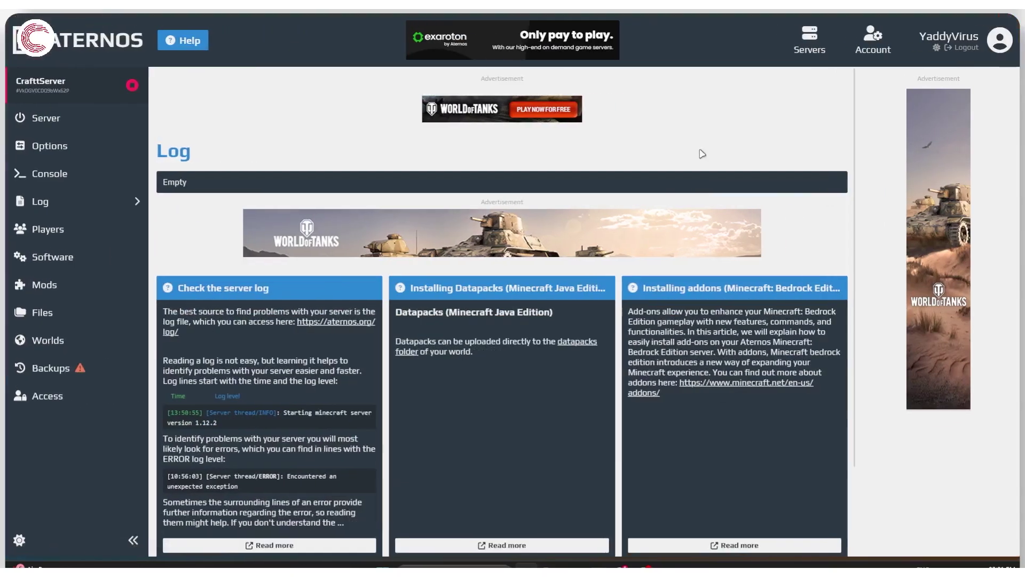